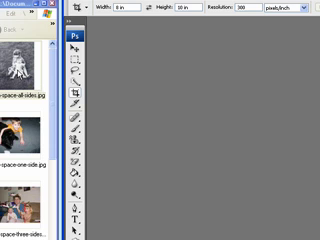
{"action": "left_click_drag", "start_coordinate": [235, 150], "coordinate": [234, 152]}
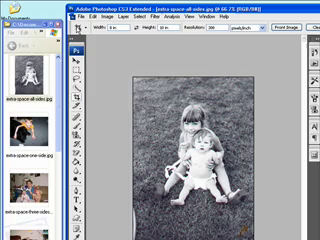
Step: Choose the Crop 8 inch x 10 inch 300 ppi preset from the crop tool presets
{"action": "left_click", "coordinate": [87, 28]}
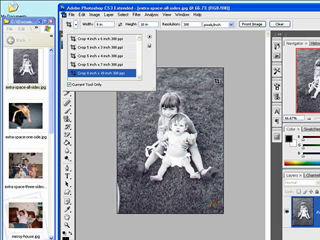
{"action": "left_click", "coordinate": [100, 72]}
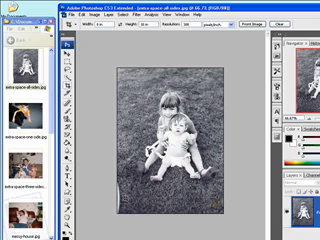